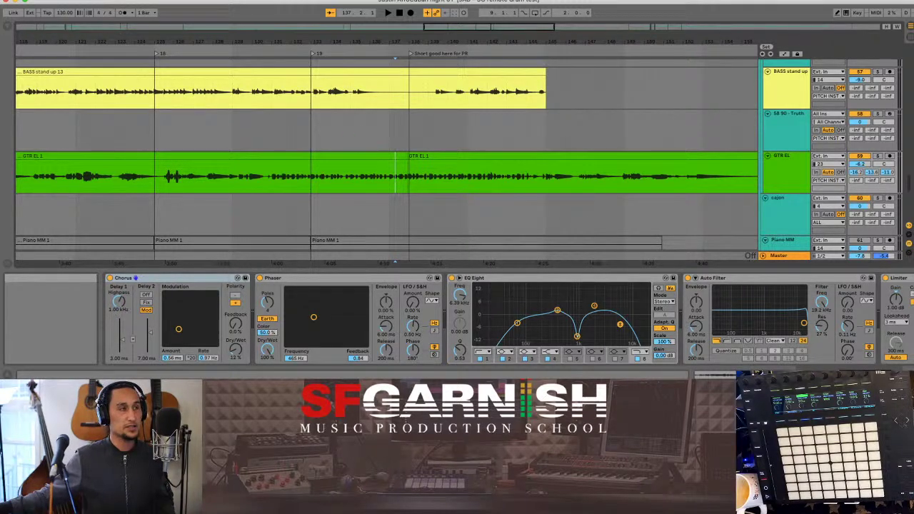
# - Switch to the browser, open the West Coast Wednesdays page and show its Live Online Courses offerings
pyautogui.press('super+Tab')
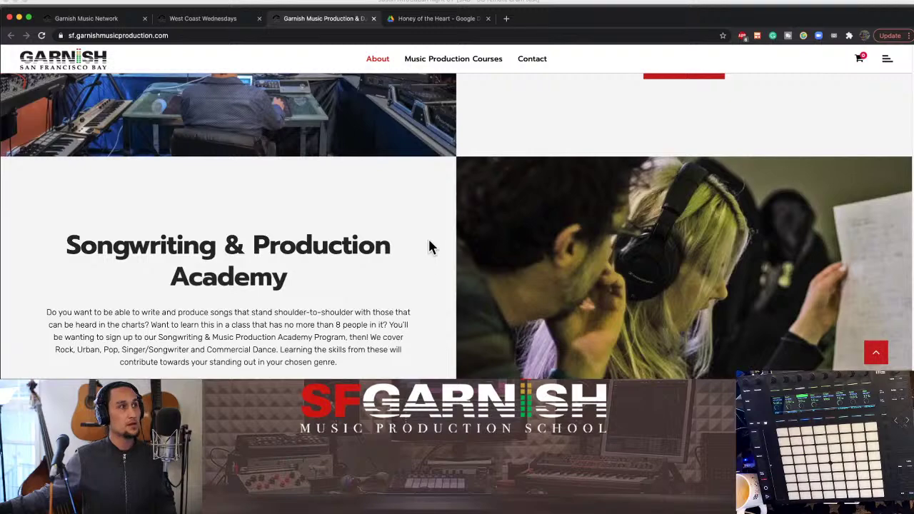
pyautogui.scroll(10, 429, 246)
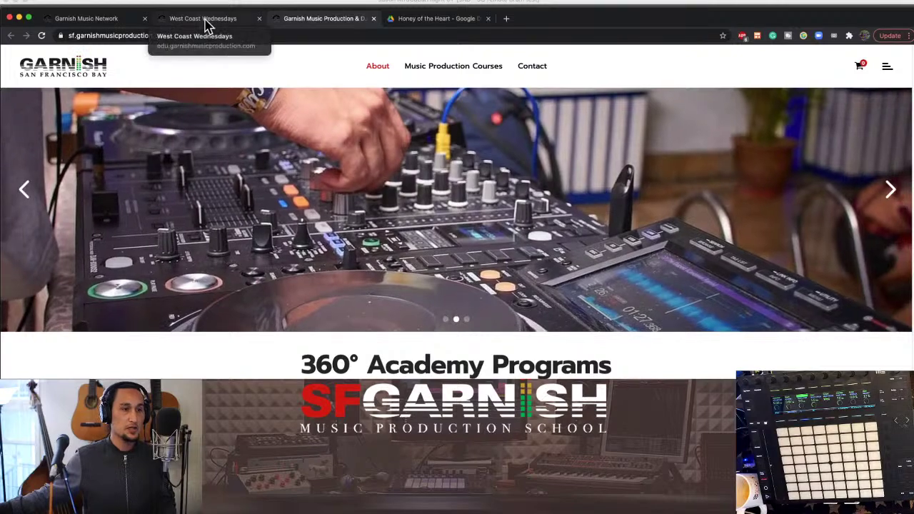
pyautogui.click(206, 22)
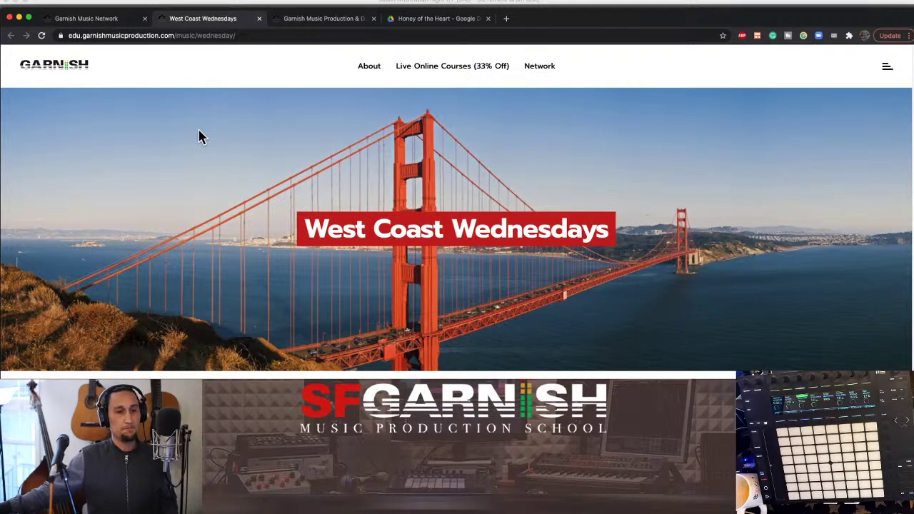
pyautogui.moveTo(477, 72)
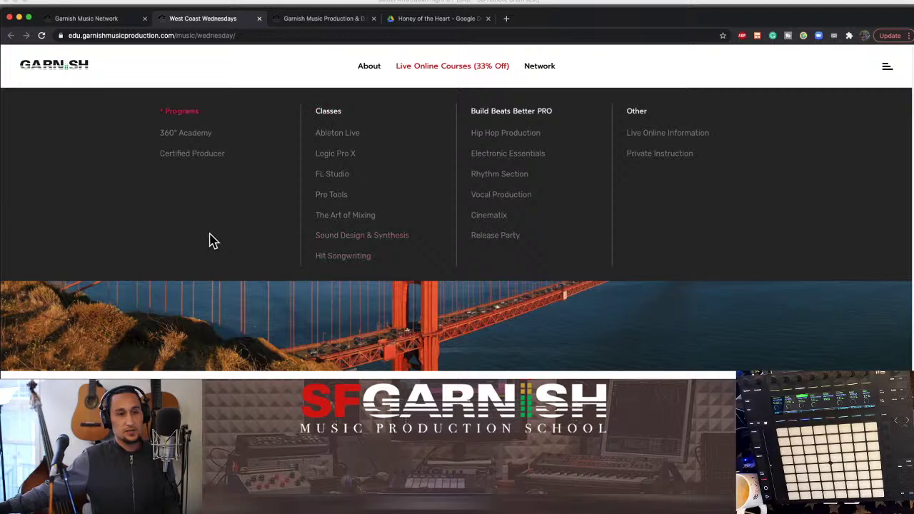
# - Look through the list of West Coast Wednesdays streams, from the newest March sessions back to the February 3 intro
pyautogui.scroll(-5, 216, 209)
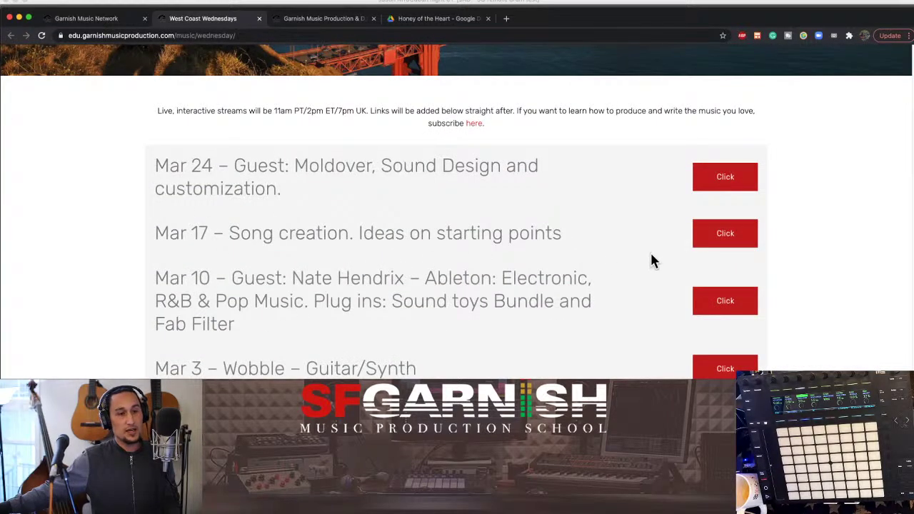
pyautogui.scroll(-2, 651, 261)
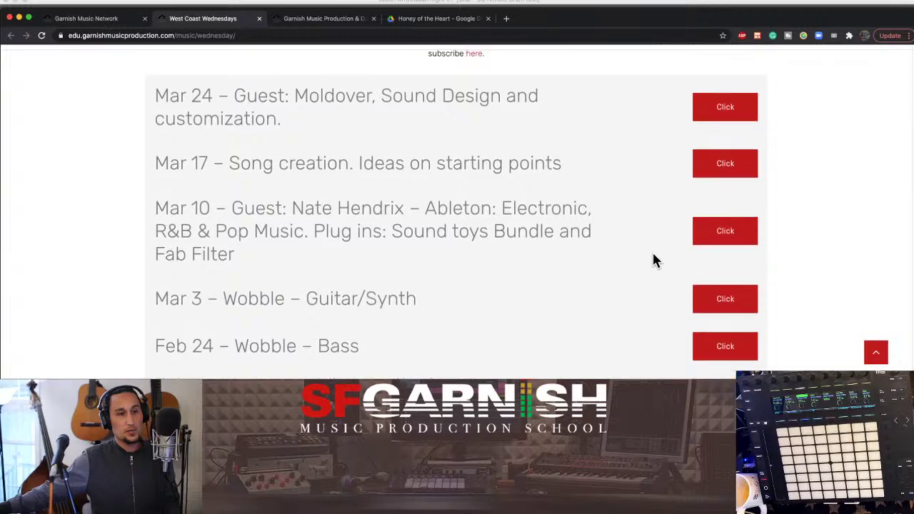
pyautogui.scroll(1, 652, 260)
pyautogui.scroll(-5, 652, 261)
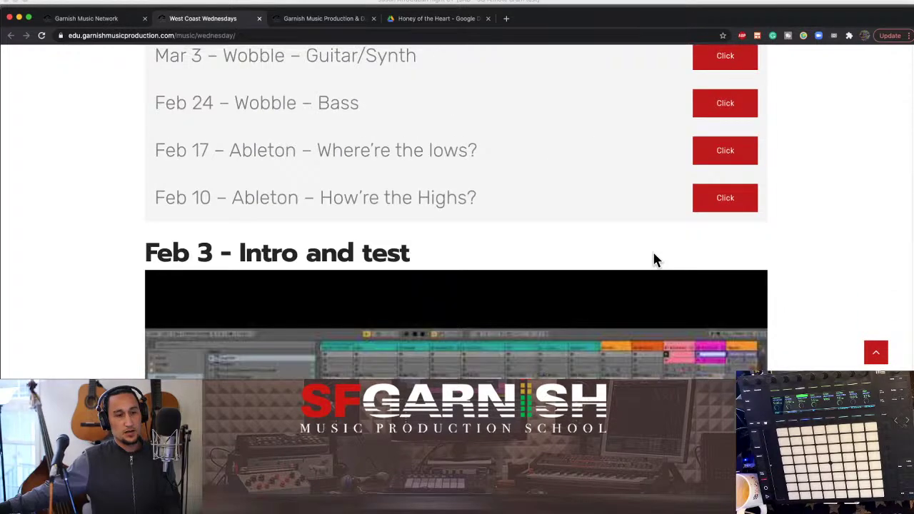
pyautogui.scroll(1, 654, 259)
pyautogui.scroll(4, 428, 257)
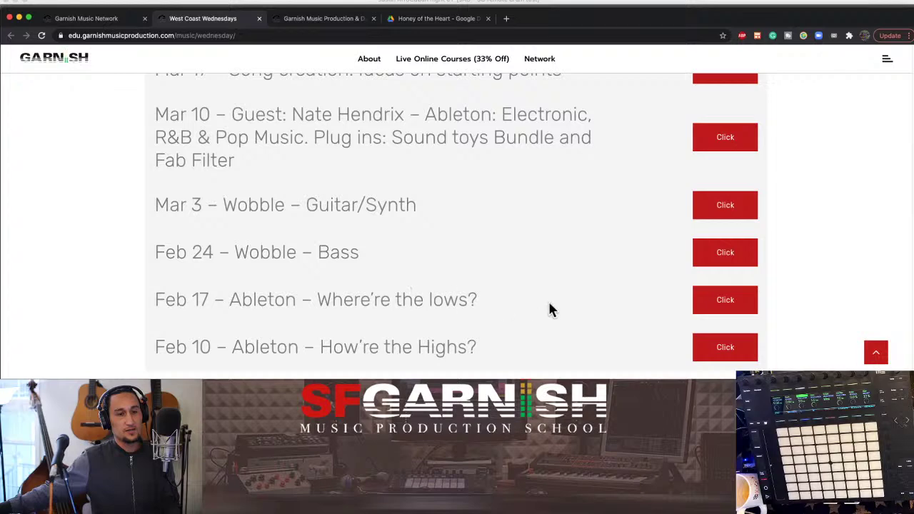
pyautogui.scroll(1, 549, 304)
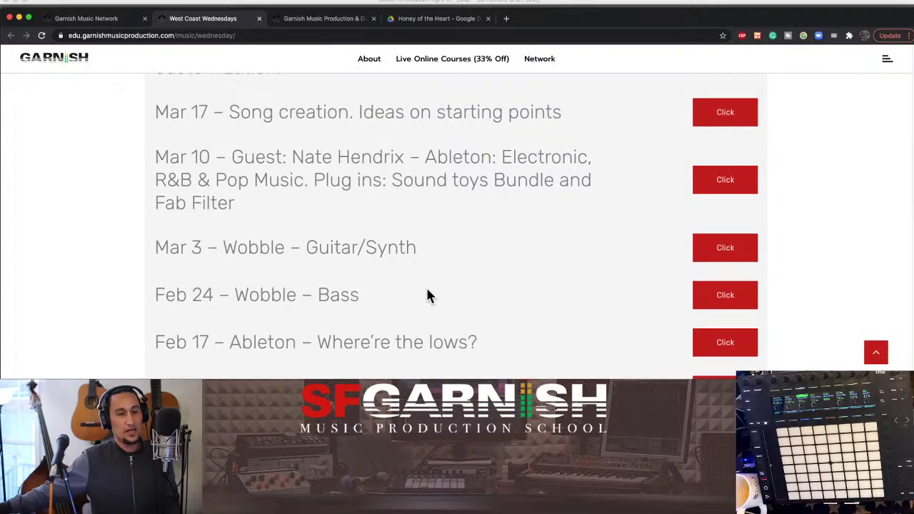
pyautogui.scroll(1, 584, 300)
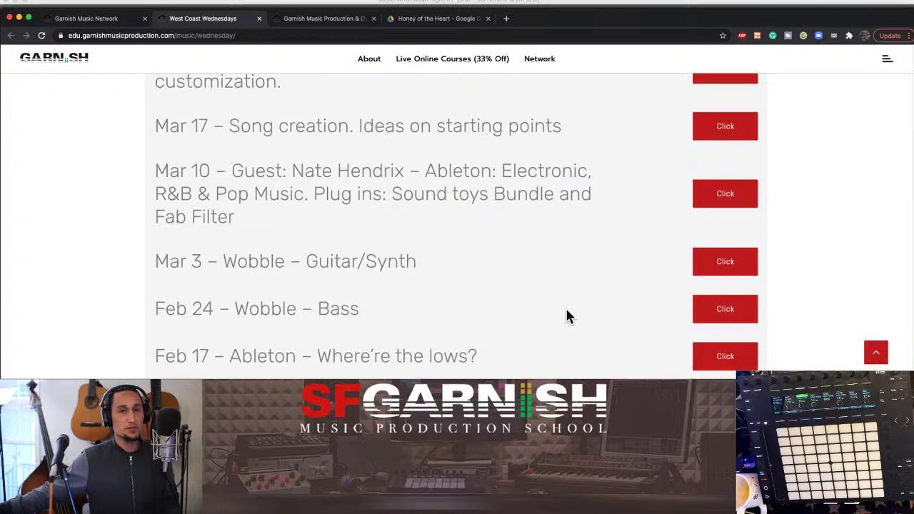
pyautogui.scroll(3, 566, 312)
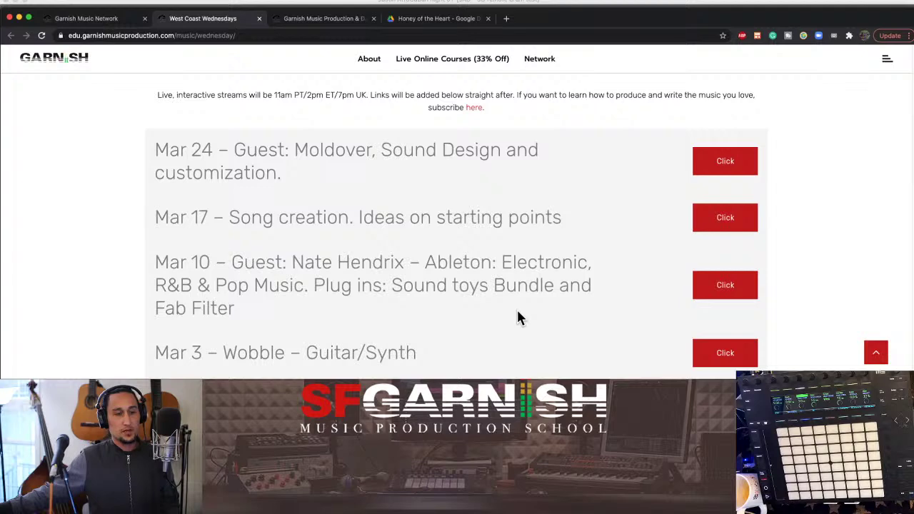
pyautogui.scroll(1, 517, 318)
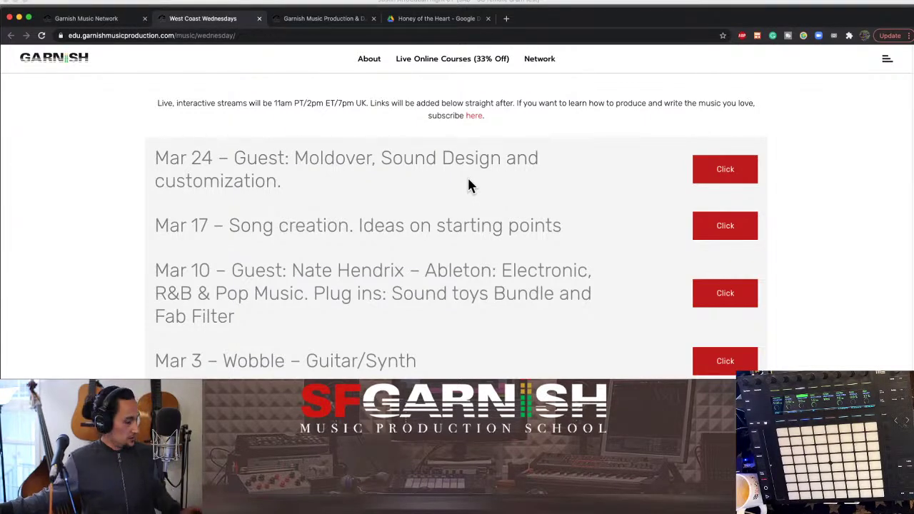
# - Switch back to Ableton Live and place the insert marker at the start of the whole arrangement, bar 1
pyautogui.press('super+Tab')
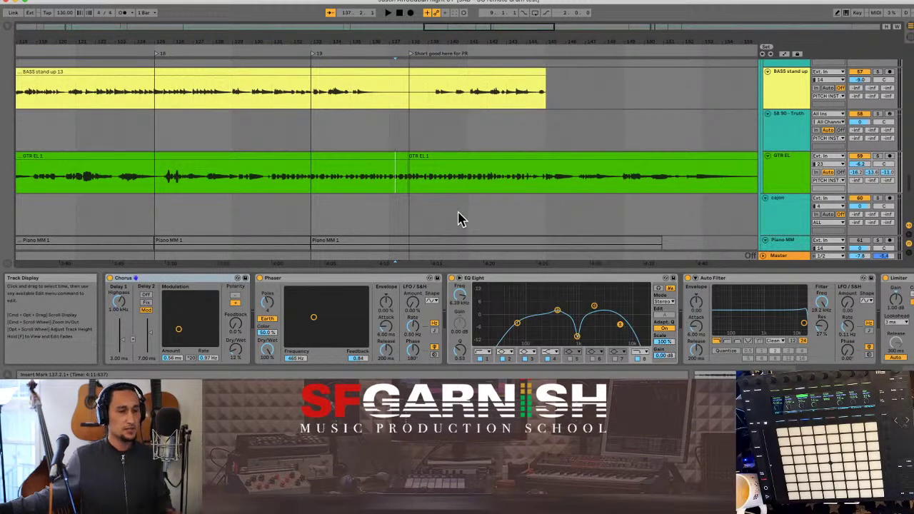
pyautogui.click(122, 140)
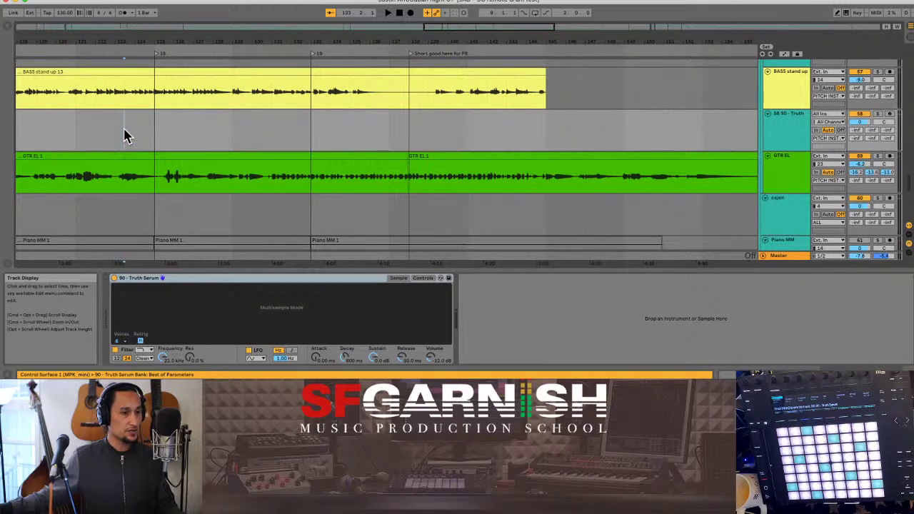
pyautogui.scroll(-5, 124, 135)
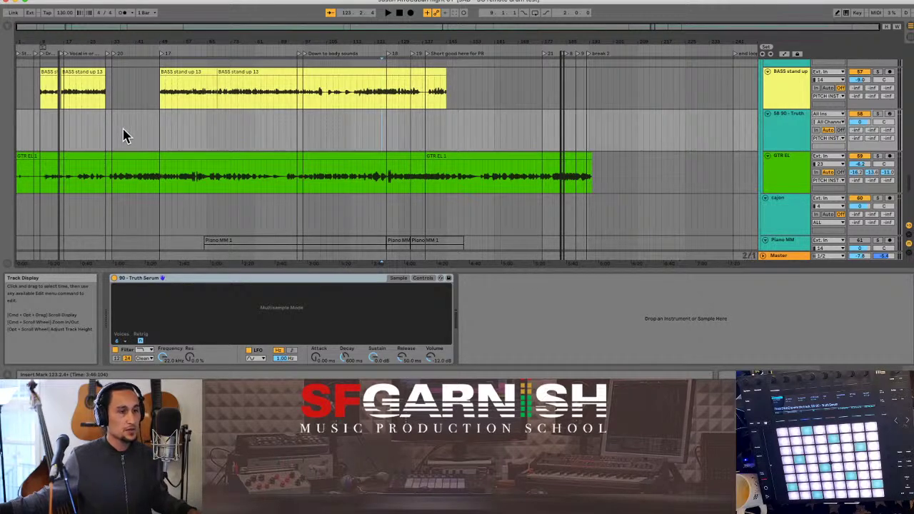
pyautogui.click(17, 136)
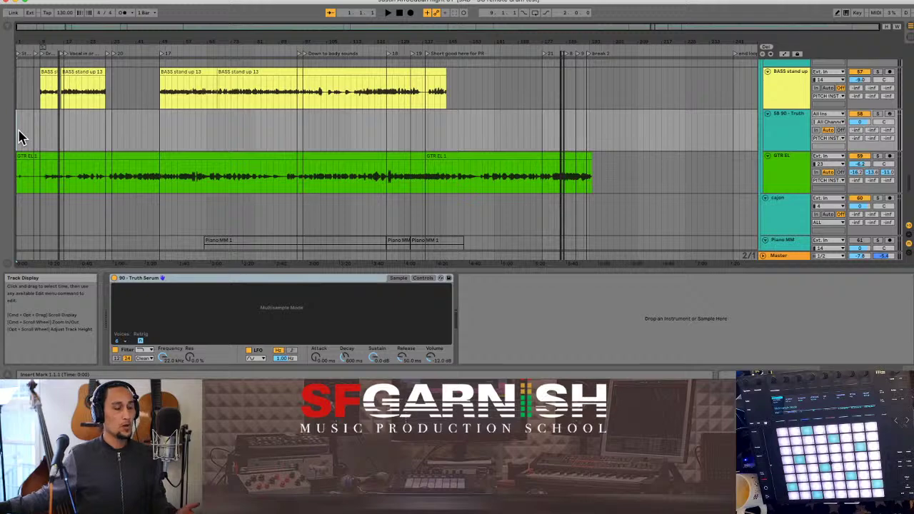
# - Find the Hi hat Dance track among the drum tracks and show its devices by selecting it at bar 23
pyautogui.scroll(5, 132, 142)
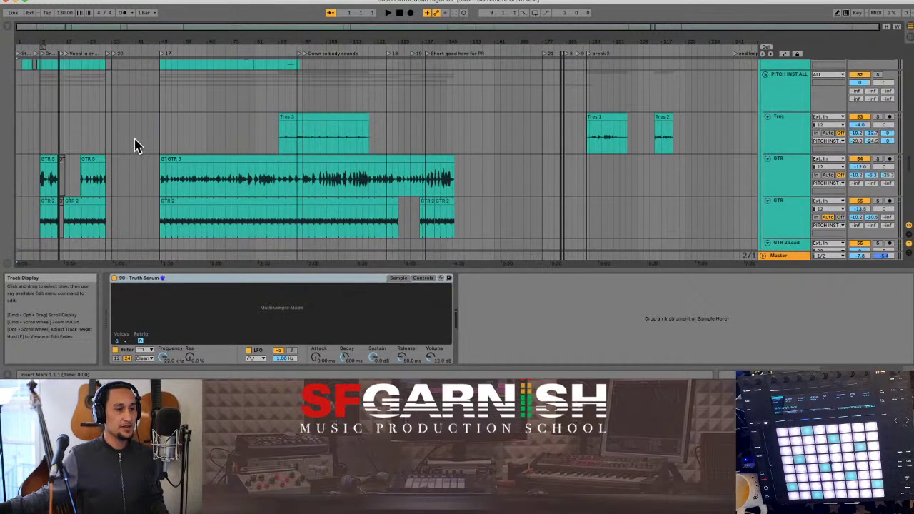
pyautogui.scroll(6, 138, 146)
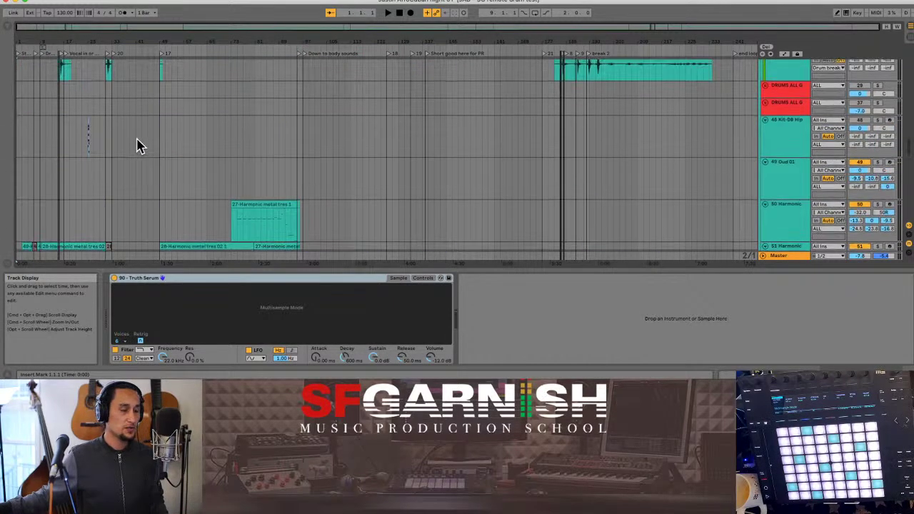
pyautogui.scroll(8, 140, 147)
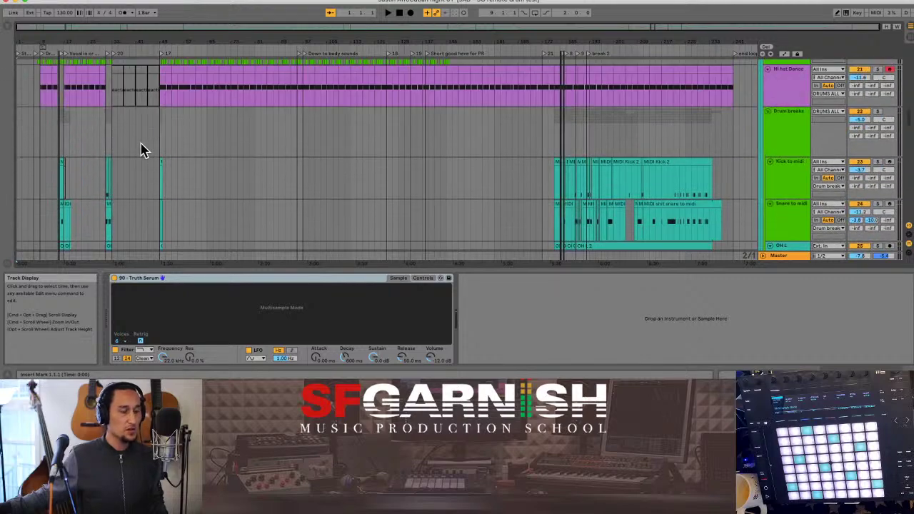
pyautogui.scroll(2, 140, 150)
pyautogui.scroll(3, 141, 150)
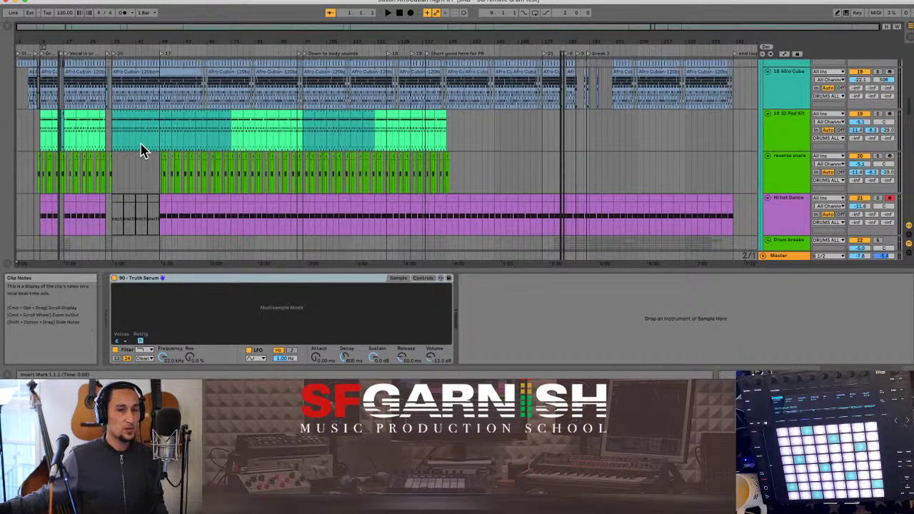
pyautogui.scroll(-3, 138, 153)
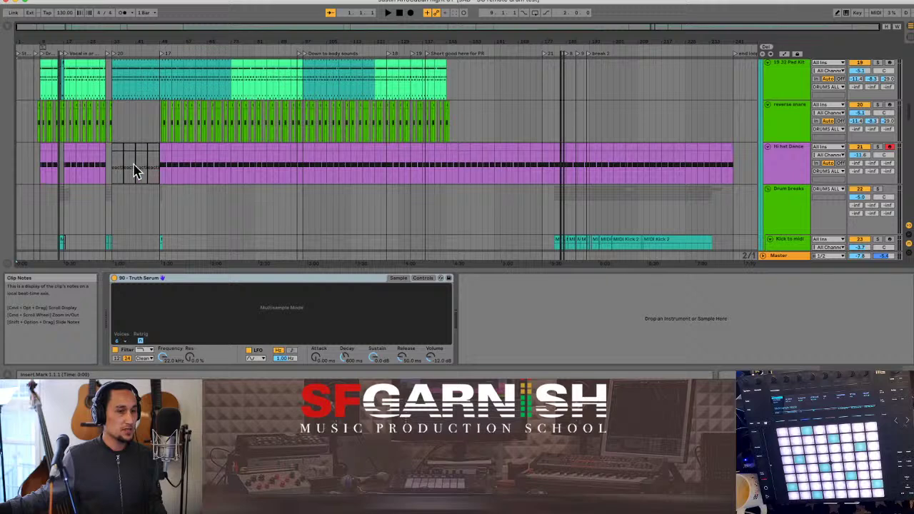
pyautogui.click(82, 177)
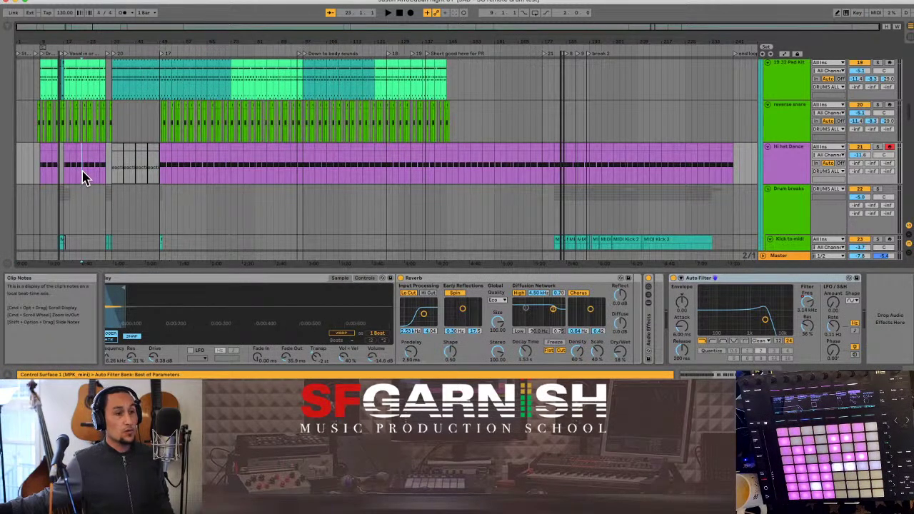
pyautogui.click(84, 177)
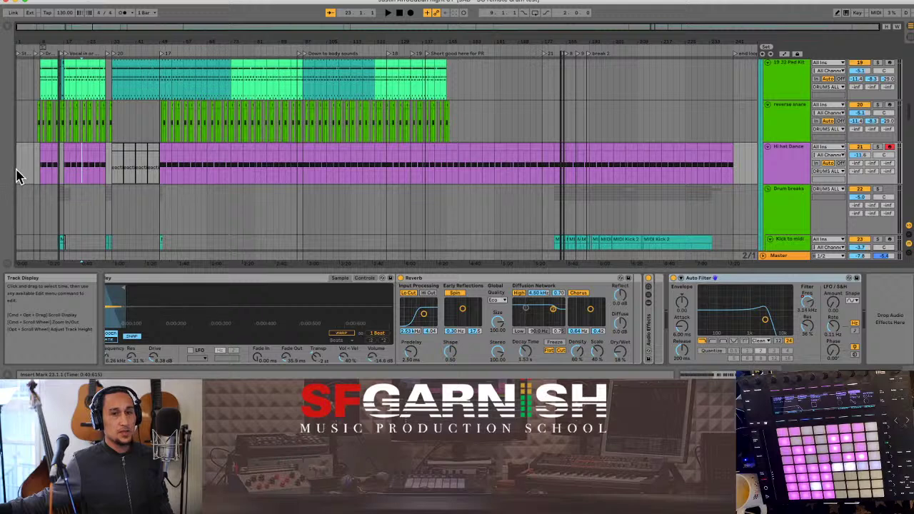
# - Play the song from the beginning while looking through the guitar, bass and drum tracks
pyautogui.press('Home')
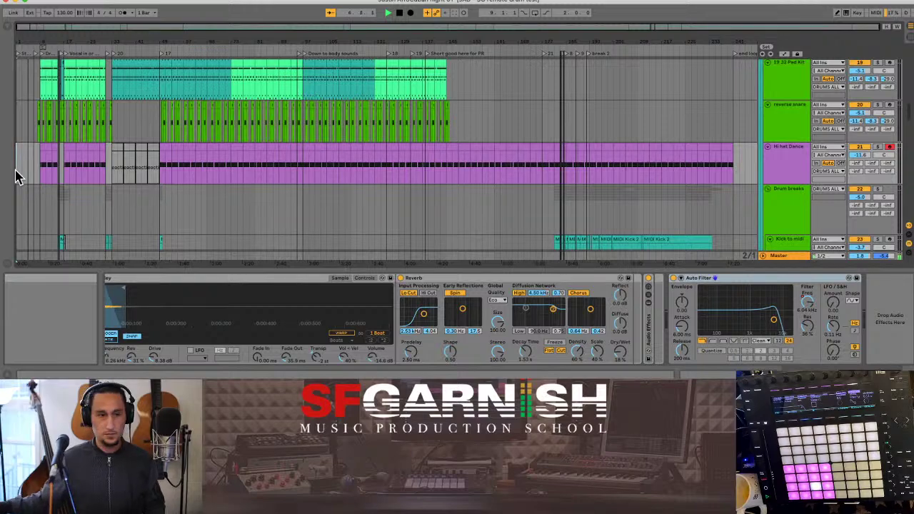
pyautogui.scroll(-10, 392, 181)
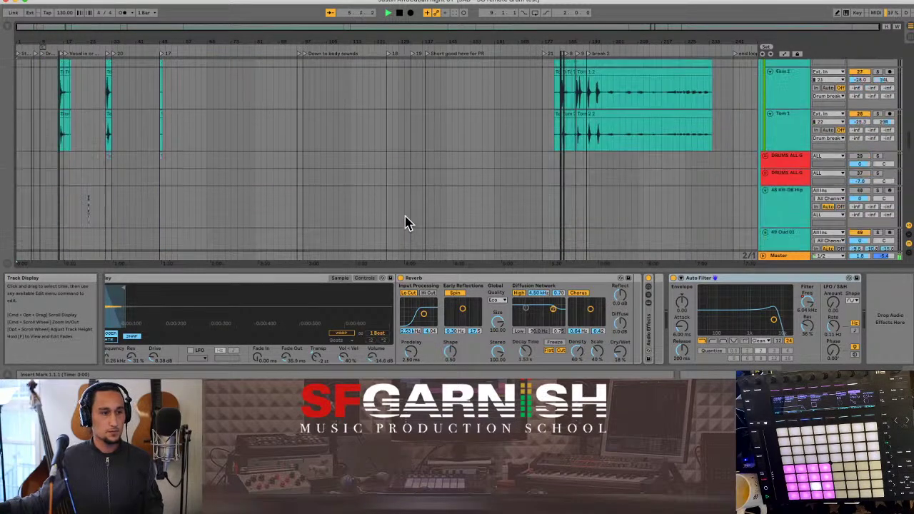
pyautogui.scroll(-10, 407, 223)
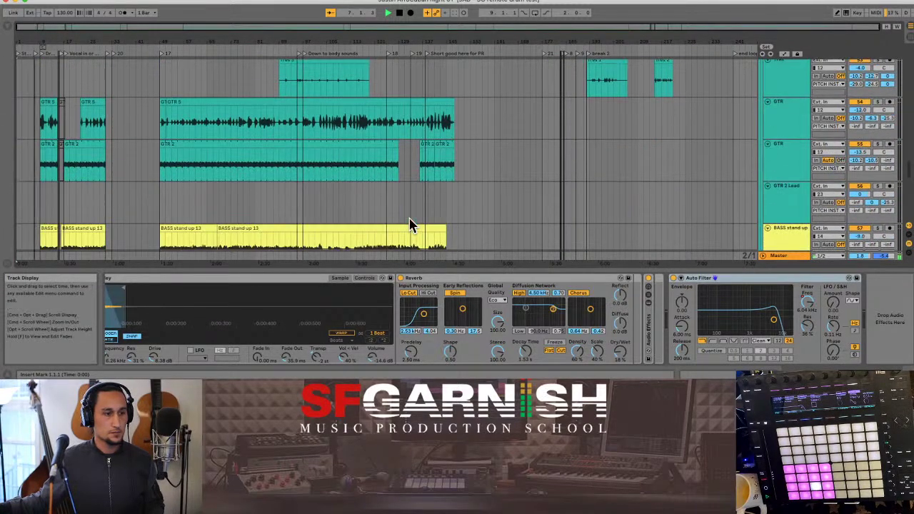
pyautogui.scroll(-3, 409, 223)
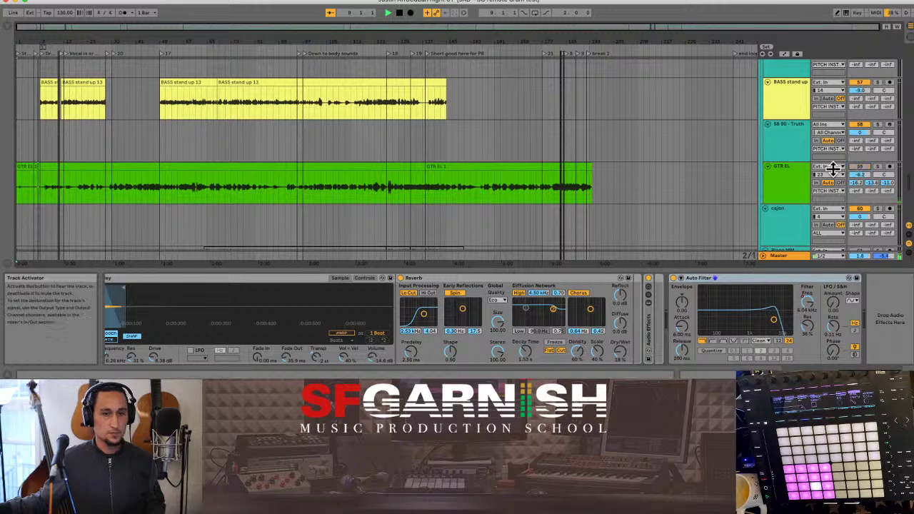
pyautogui.scroll(20, 563, 188)
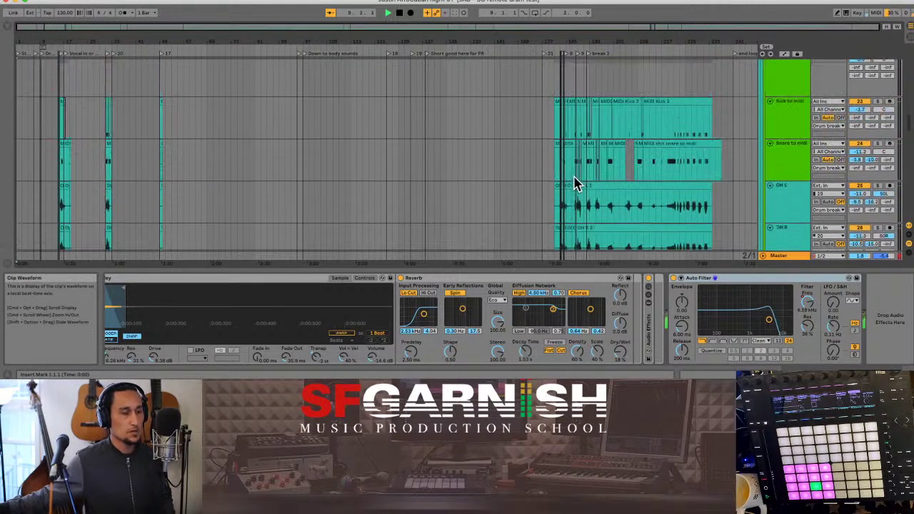
pyautogui.scroll(15, 578, 184)
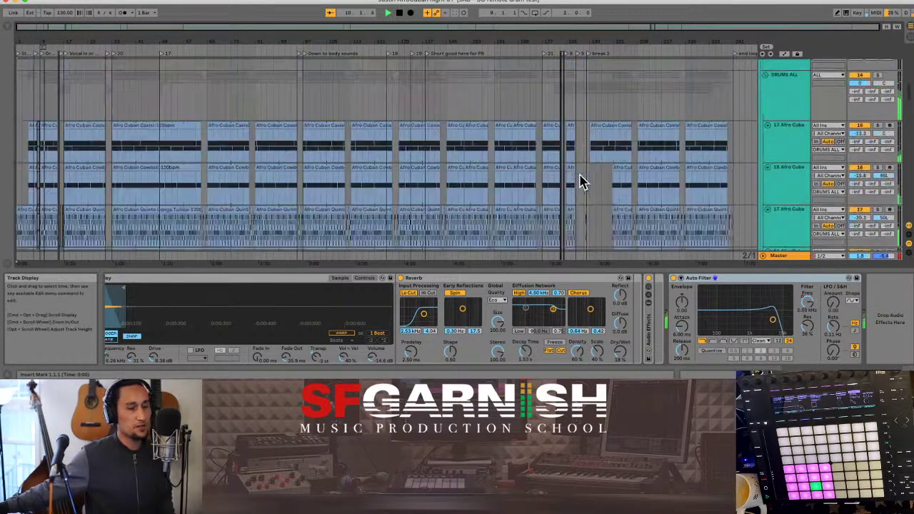
pyautogui.scroll(-6, 580, 180)
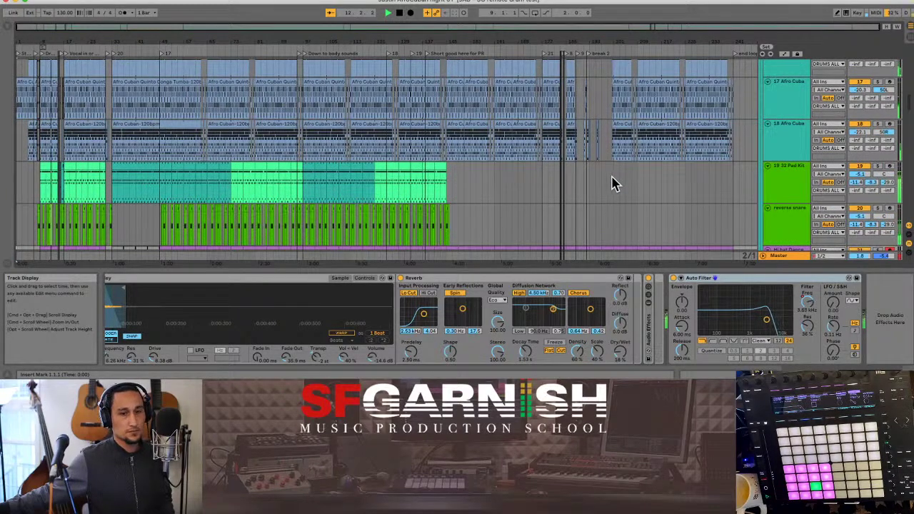
pyautogui.scroll(-3, 614, 184)
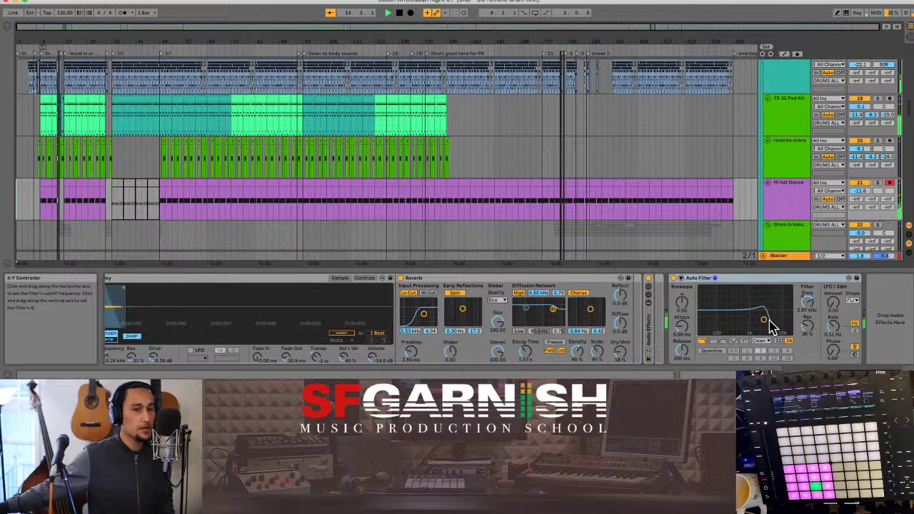
# - Show the Auto Filter's Frequency automation on the Hi hat Dance track and examine it closely around bar 21
pyautogui.moveTo(767, 319)
pyautogui.mouseDown()
pyautogui.moveTo(791, 306)
pyautogui.moveTo(765, 328)
pyautogui.mouseUp()
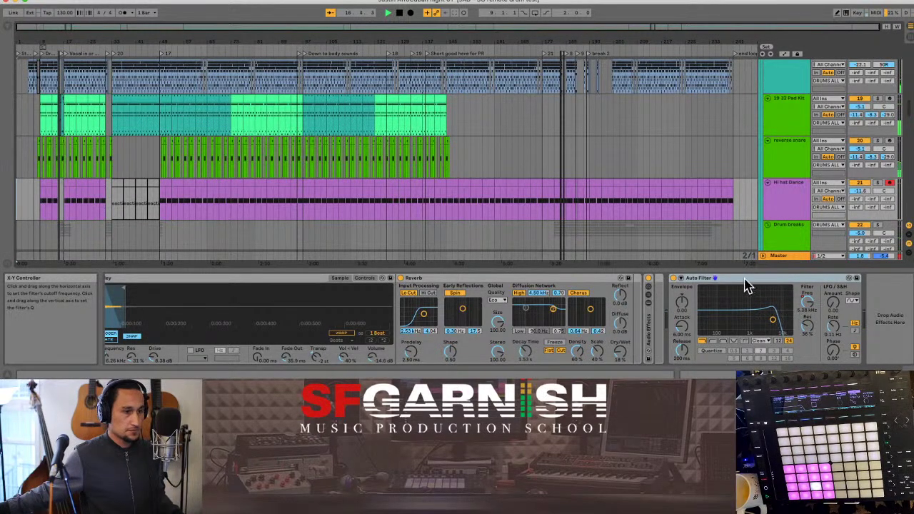
pyautogui.press('a')
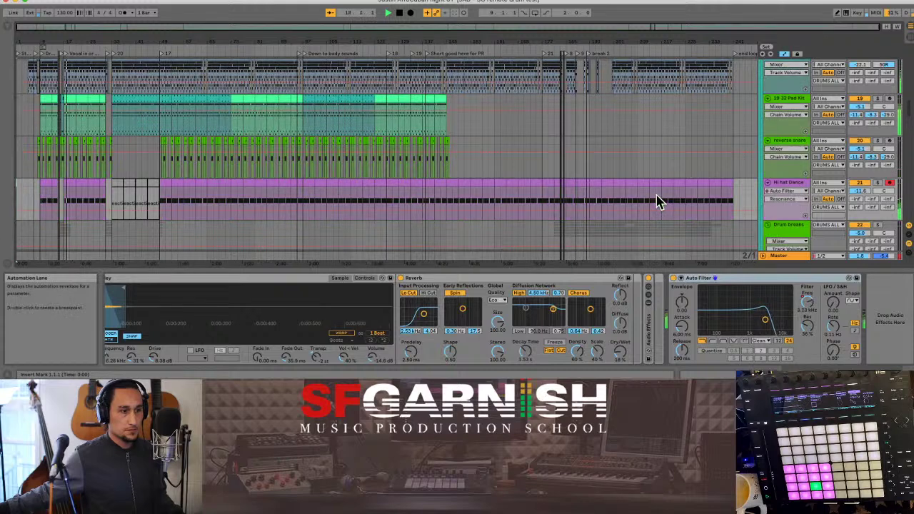
pyautogui.click(807, 303)
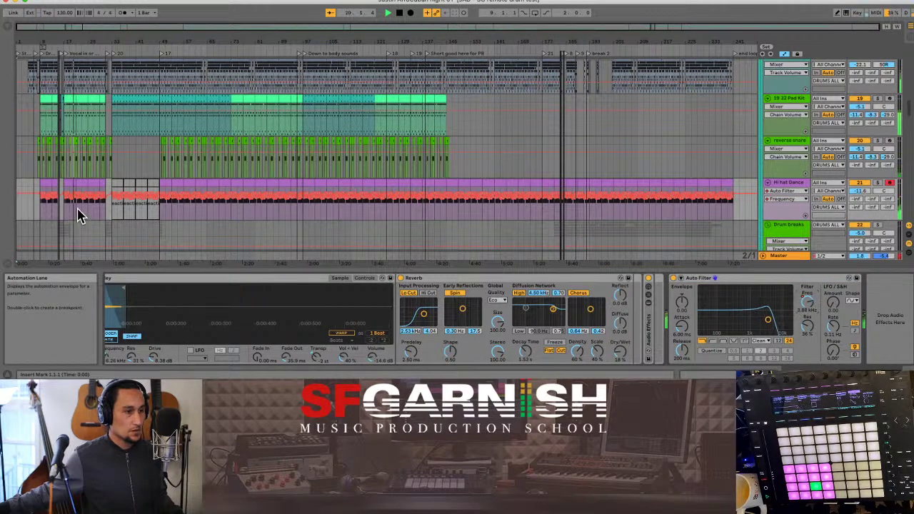
pyautogui.press('+')
pyautogui.press('+')
pyautogui.press('+')
pyautogui.press('+')
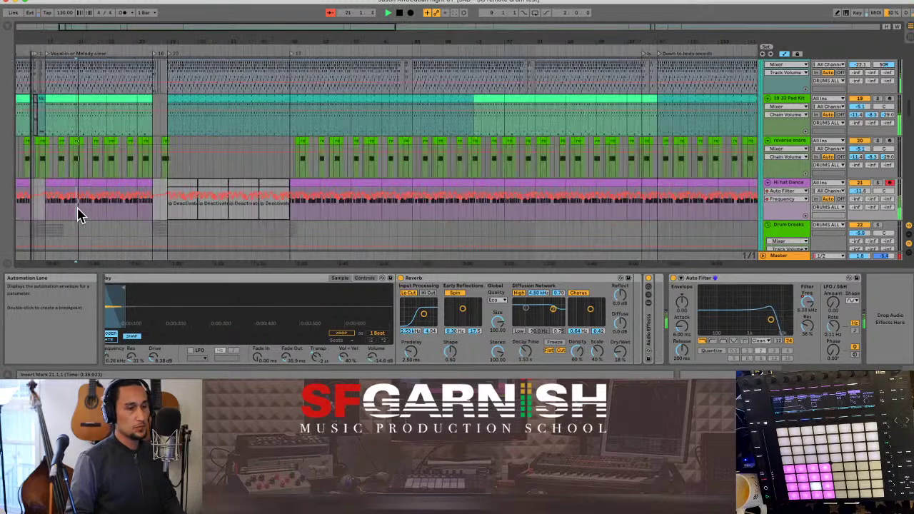
# - Inspect the filter frequency curve up close at bar 21, and select the four deactivated Hi hat Dance clips spanning bars 33 to 49
pyautogui.press('+')
pyautogui.press('+')
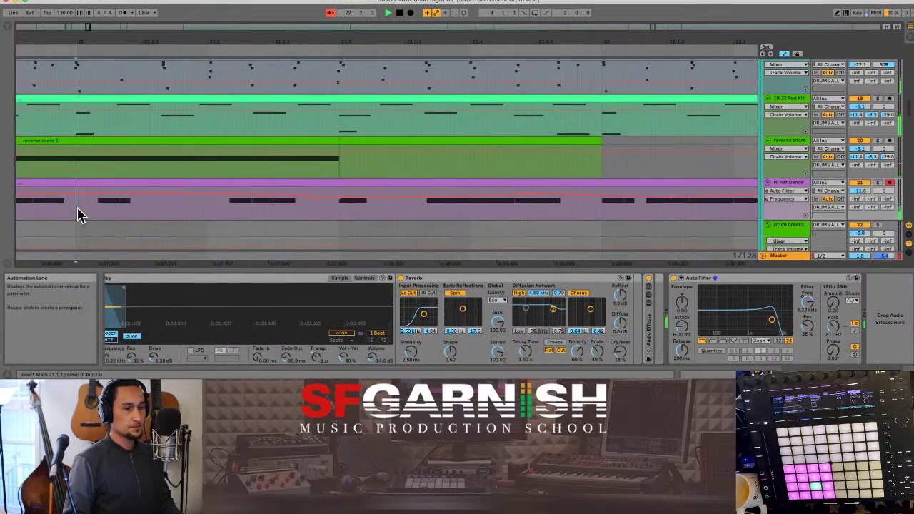
pyautogui.press('-')
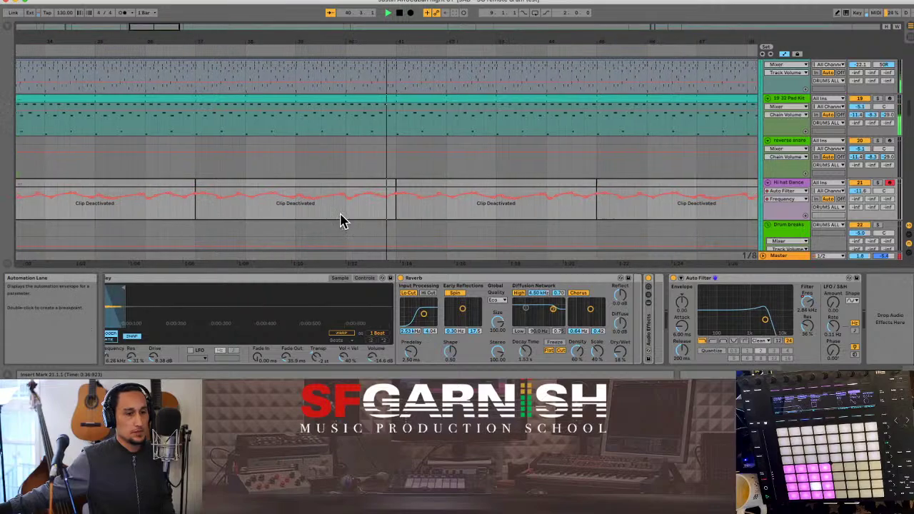
pyautogui.scroll(-5, 326, 217)
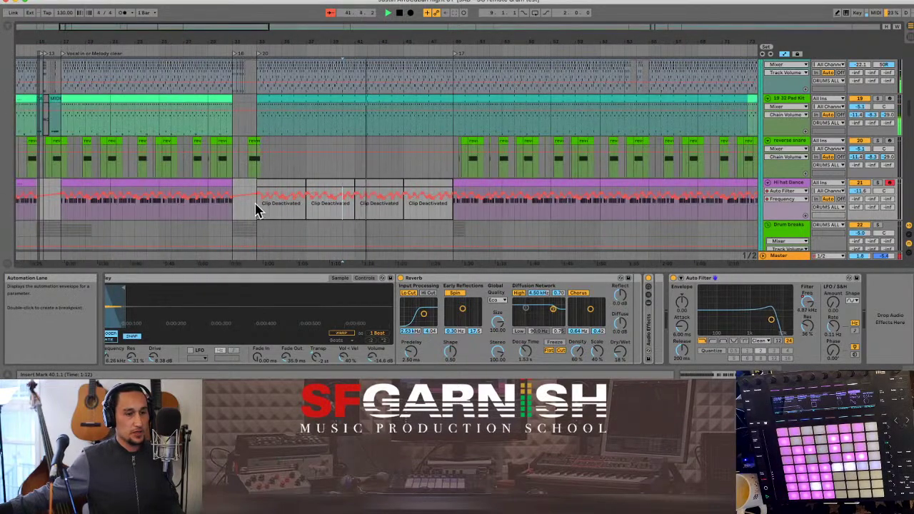
pyautogui.moveTo(257, 206); pyautogui.dragTo(410, 212)
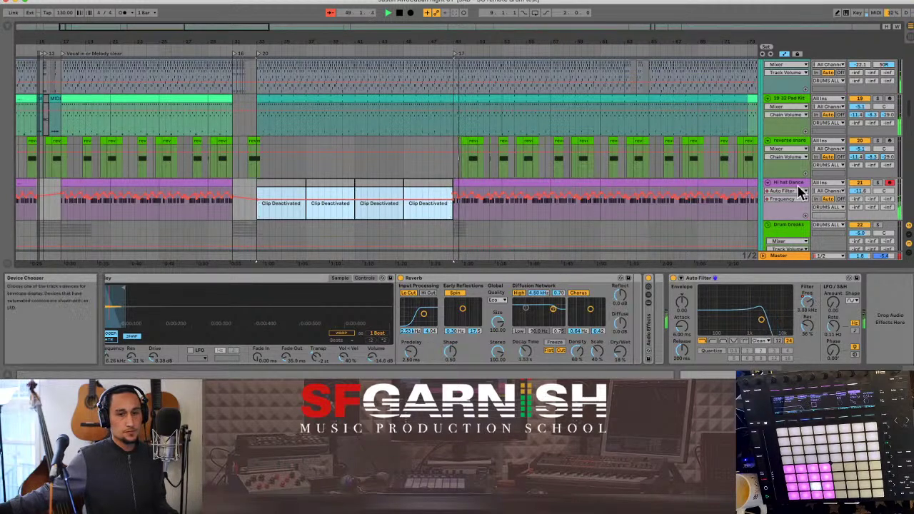
# - Lower the Hi hat Dance track's volume to -13.2 dB and bring the full arrangement into view
pyautogui.click(860, 192)
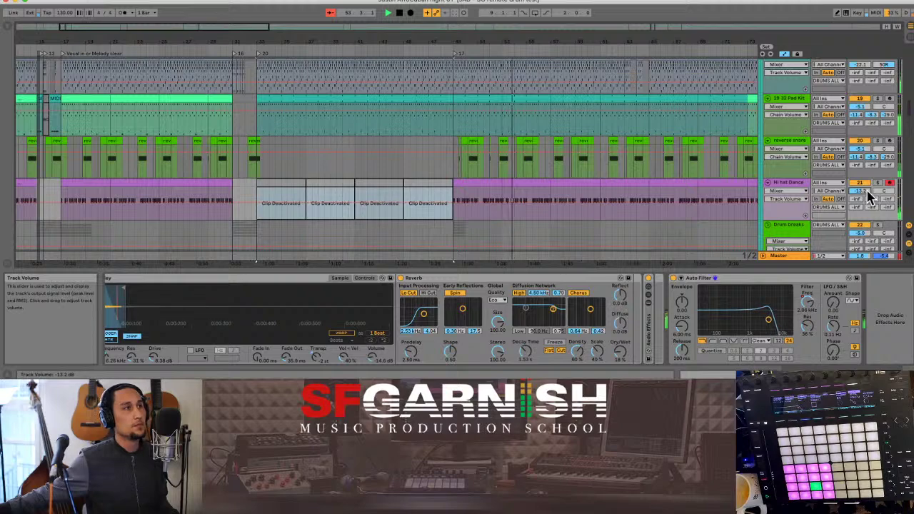
pyautogui.click(441, 223)
pyautogui.press('-')
pyautogui.press('-')
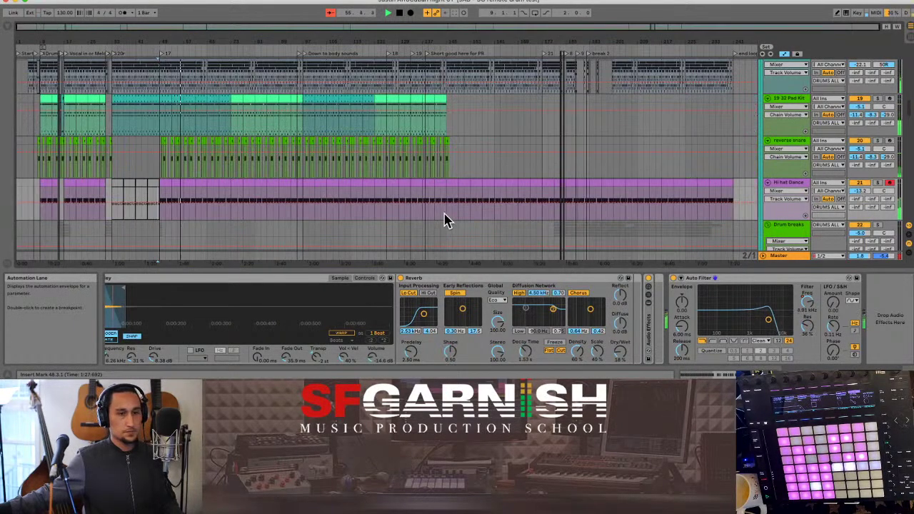